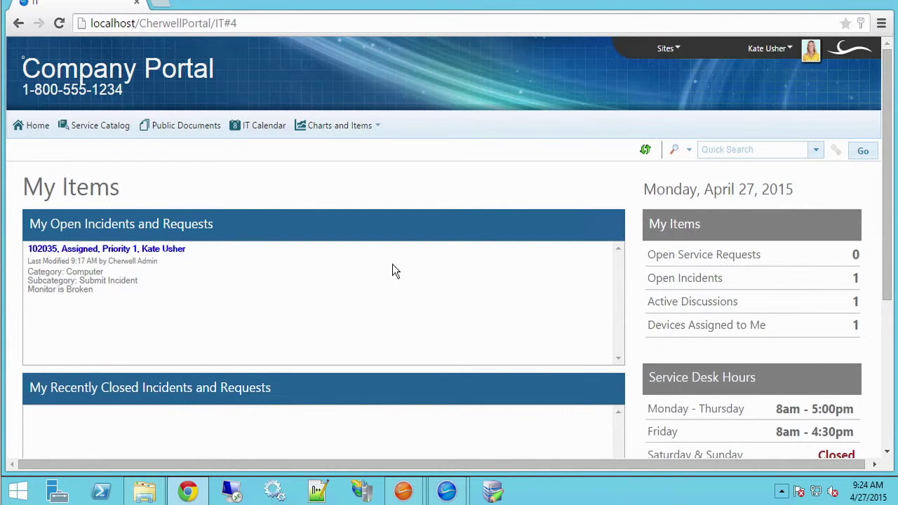
View the comment prompt for the open broken-monitor incident in the portal, and dismiss it without entering a comment.
click(348, 265)
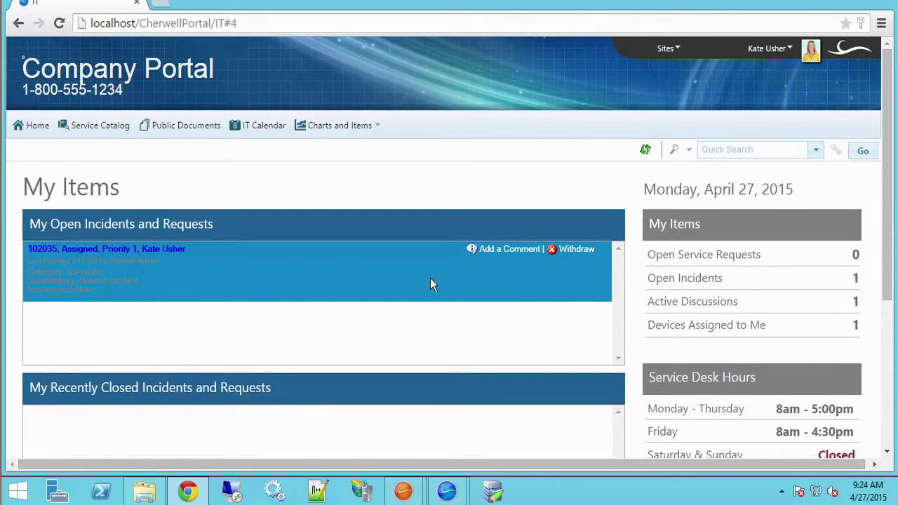
click(490, 251)
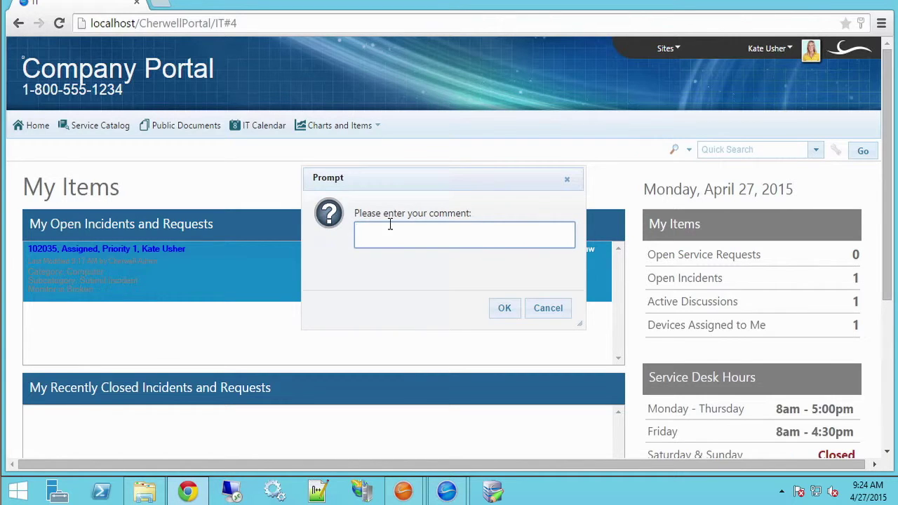
click(546, 312)
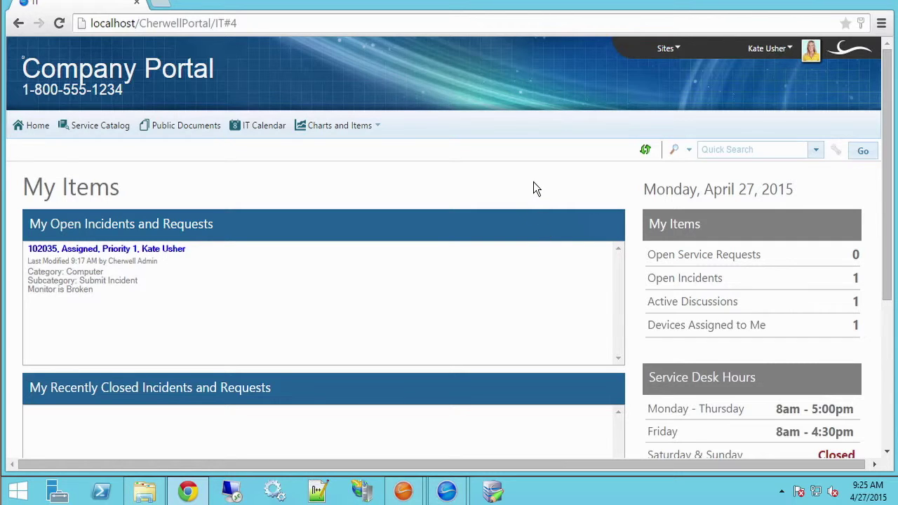
Switch to the Papercut mail viewer and read the 9:17 AM customer request notification e-mail.
click(782, 492)
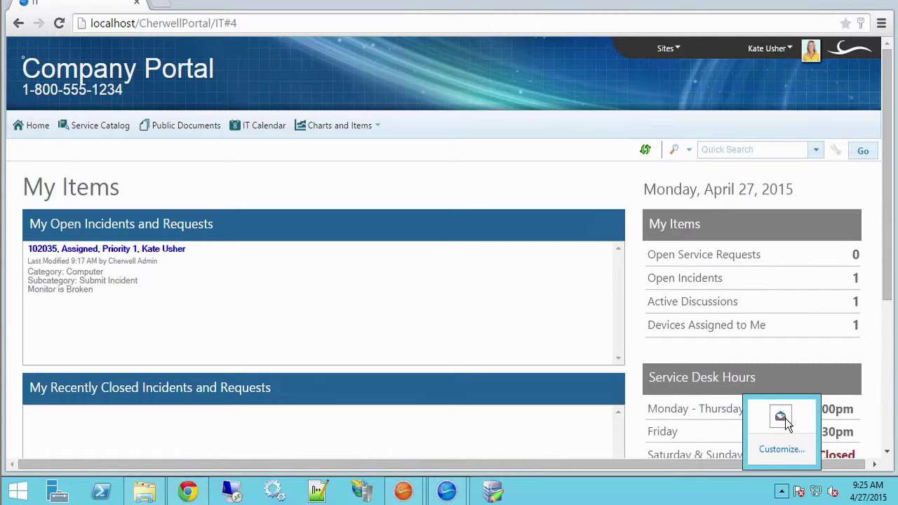
double_click(785, 418)
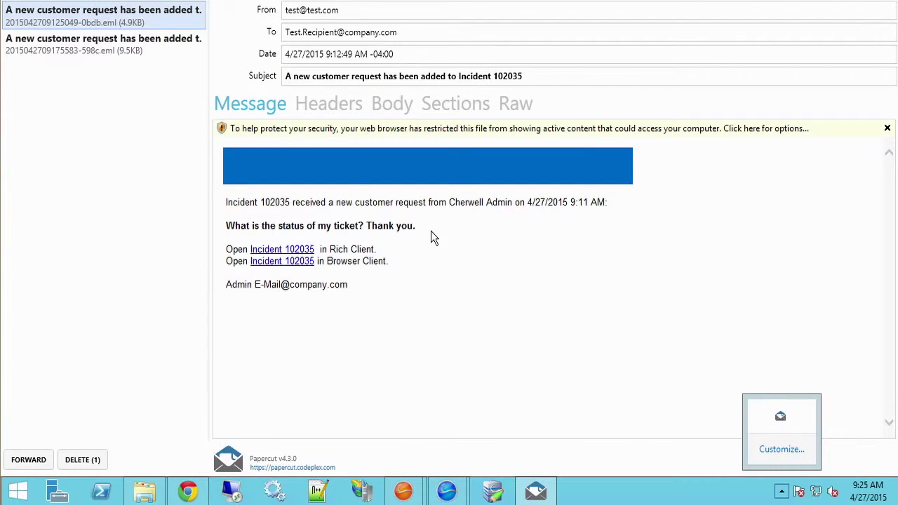
click(140, 53)
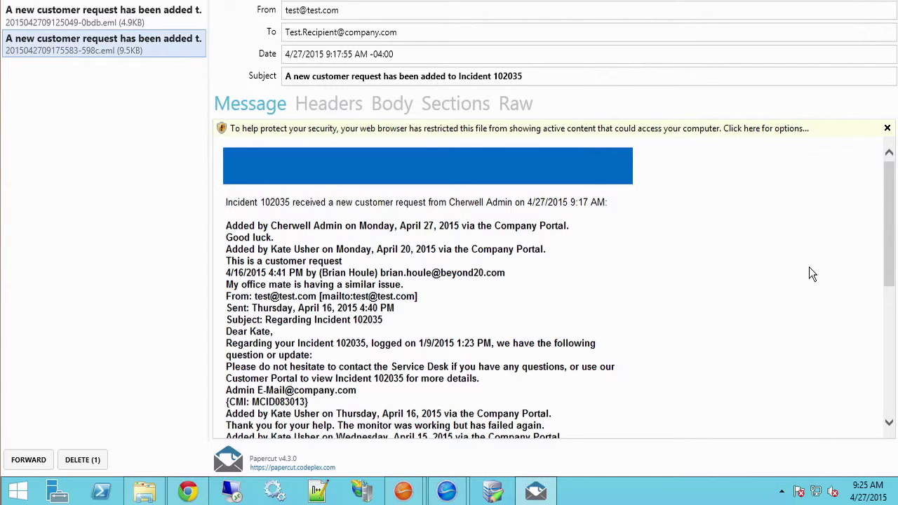
drag(891, 204, 889, 225)
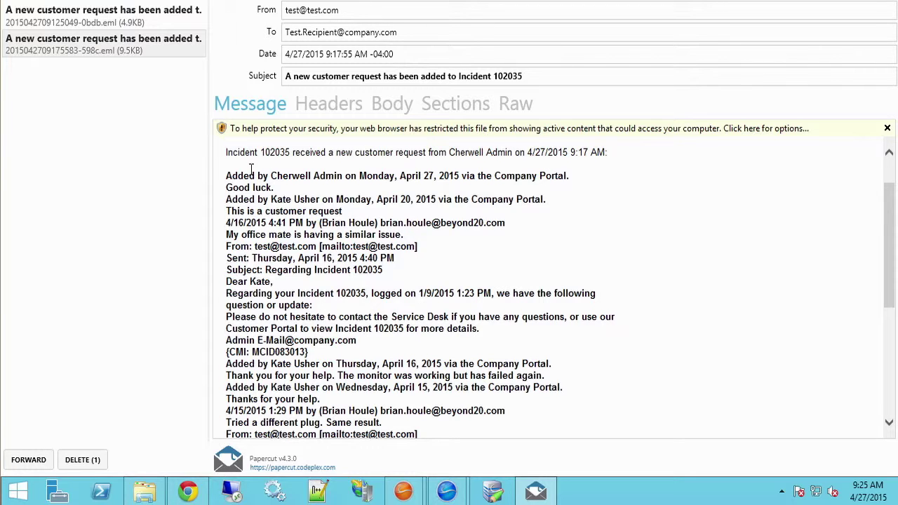
Examine the accumulated comment history in the body of the 9:17 AM notification e-mail, highlighting its entries.
drag(226, 175, 436, 433)
scroll(436, 434, down, 1)
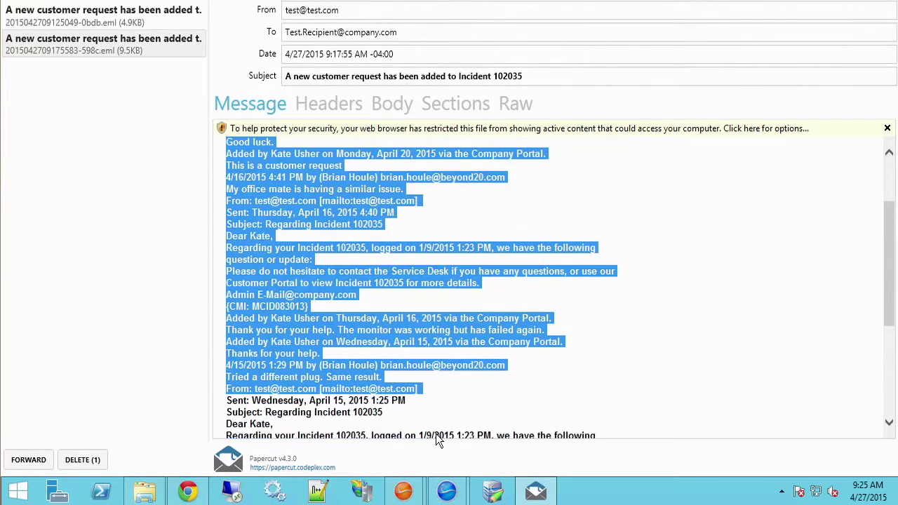
click(431, 403)
scroll(432, 403, up, 1)
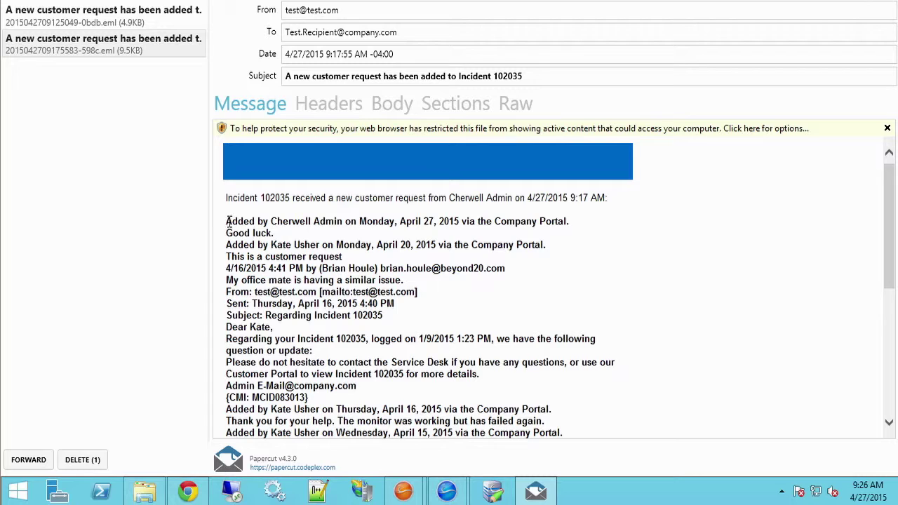
drag(226, 221, 401, 321)
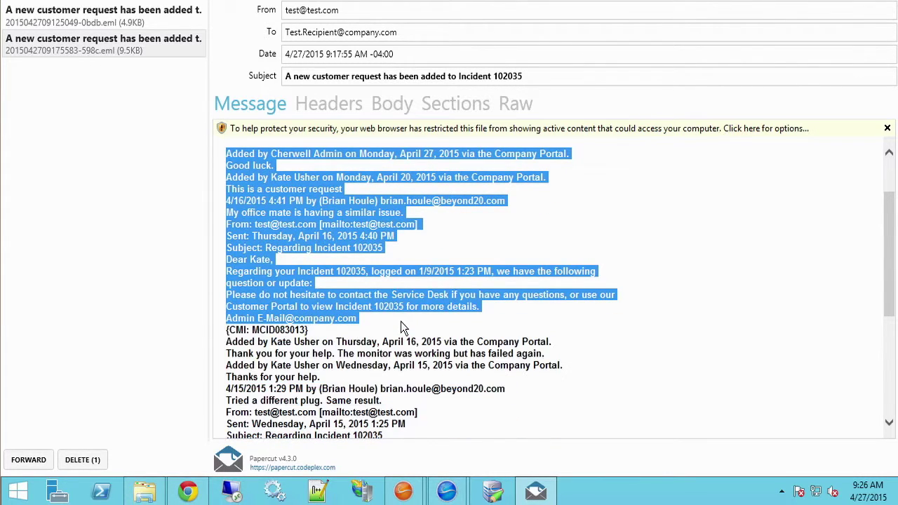
scroll(400, 322, up, 2)
click(303, 222)
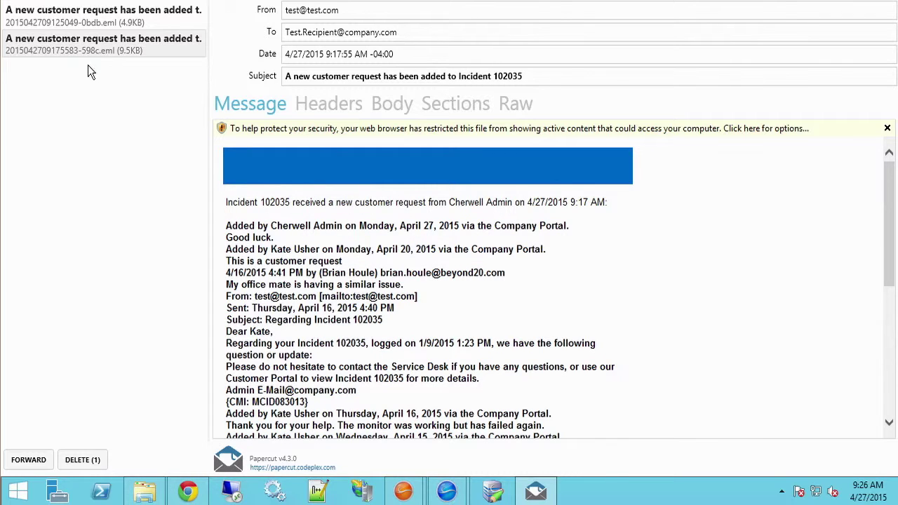
Compare the bodies of the 9:12 AM and 9:17 AM notification e-mails, ending on the 9:12 AM message.
click(76, 23)
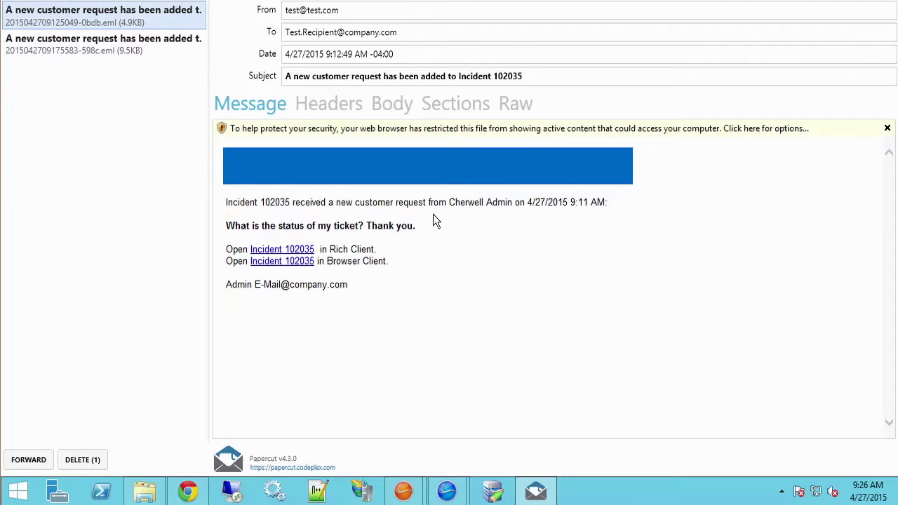
click(106, 44)
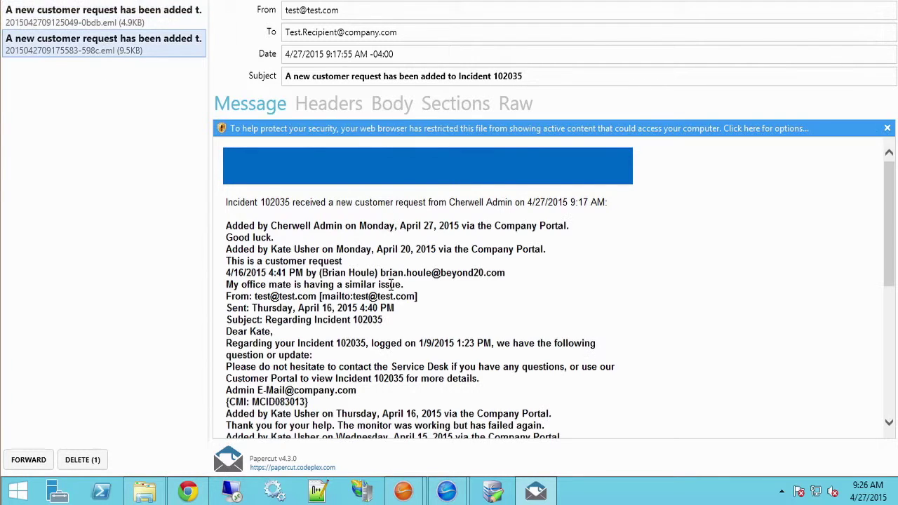
drag(889, 195, 856, 180)
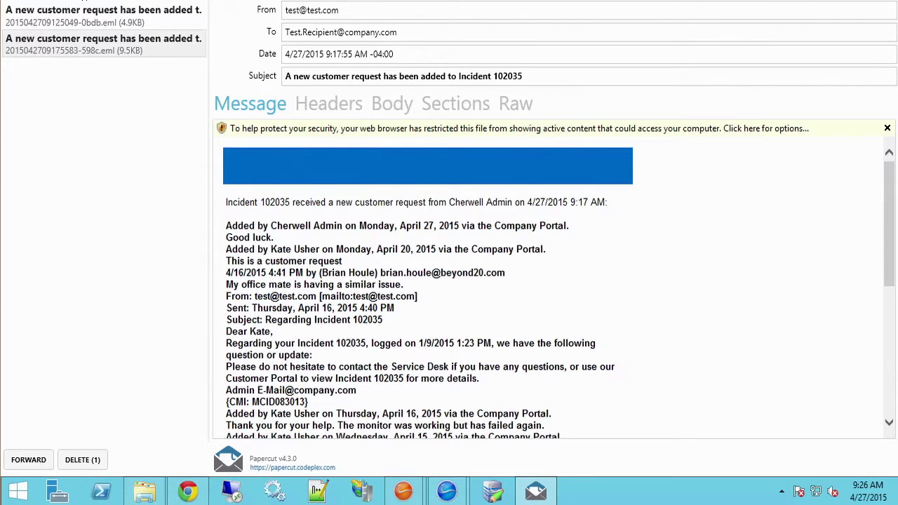
click(50, 23)
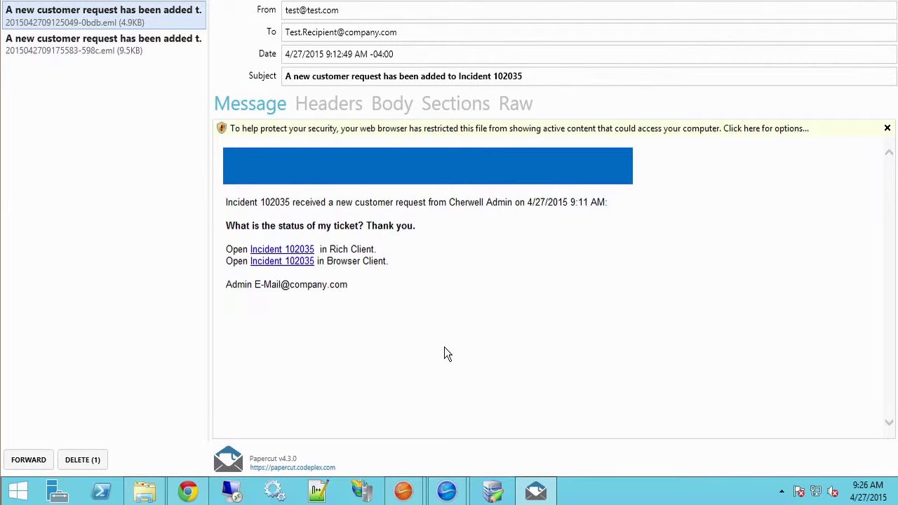
Switch to Cherwell Service Management and open the Incident portal's Add a Comment One-Step from the One-Step Action Manager for editing.
mouse_move(403, 491)
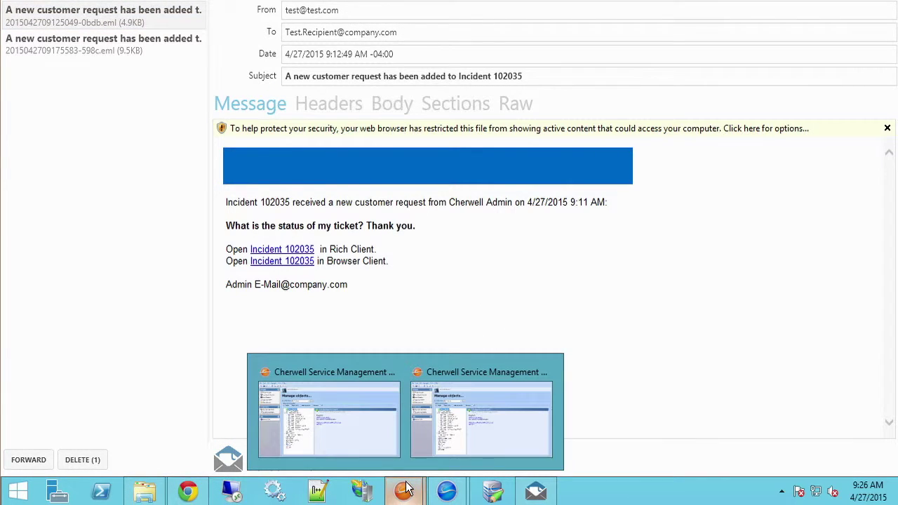
click(363, 419)
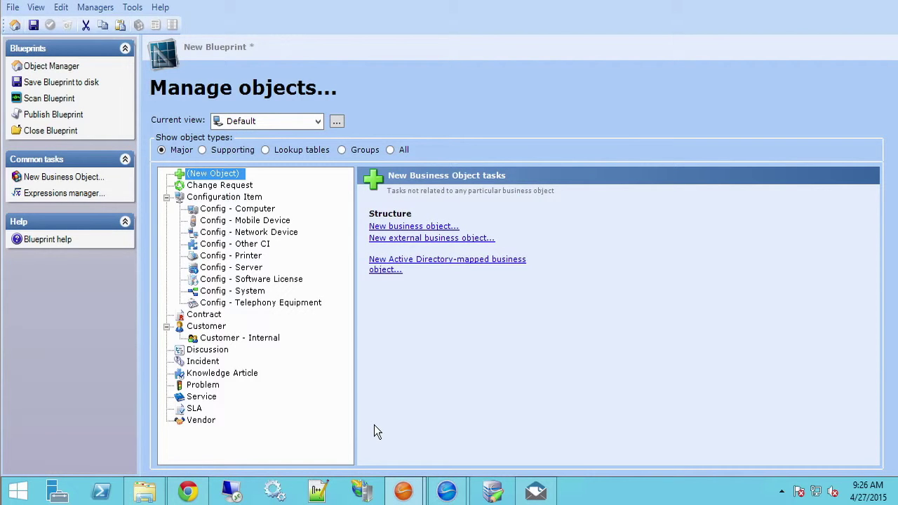
click(102, 14)
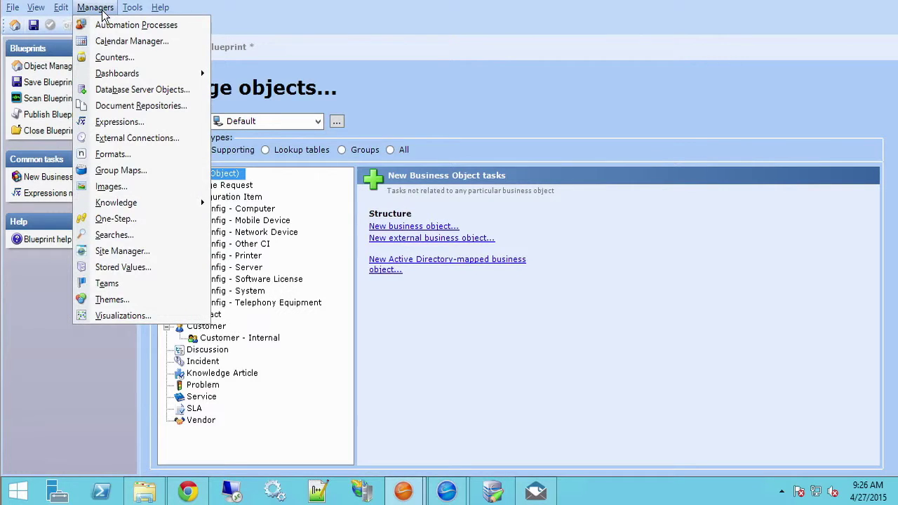
click(126, 216)
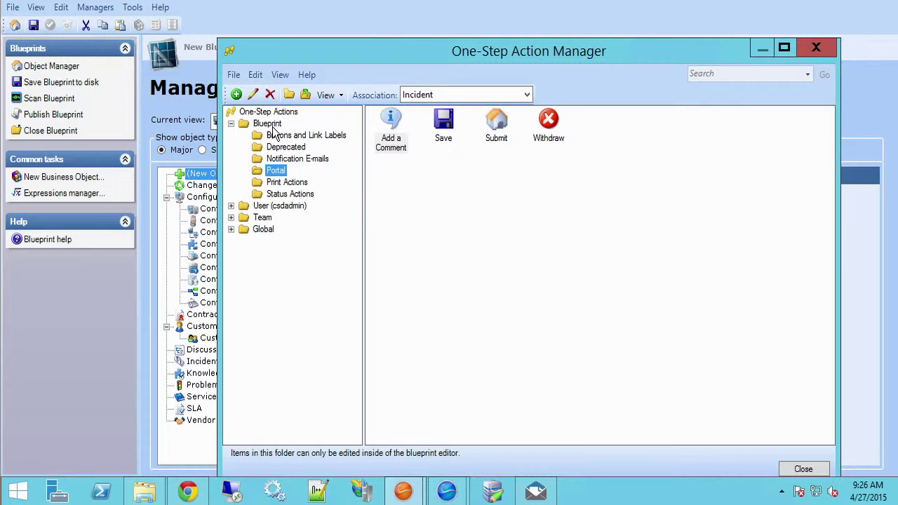
right_click(399, 144)
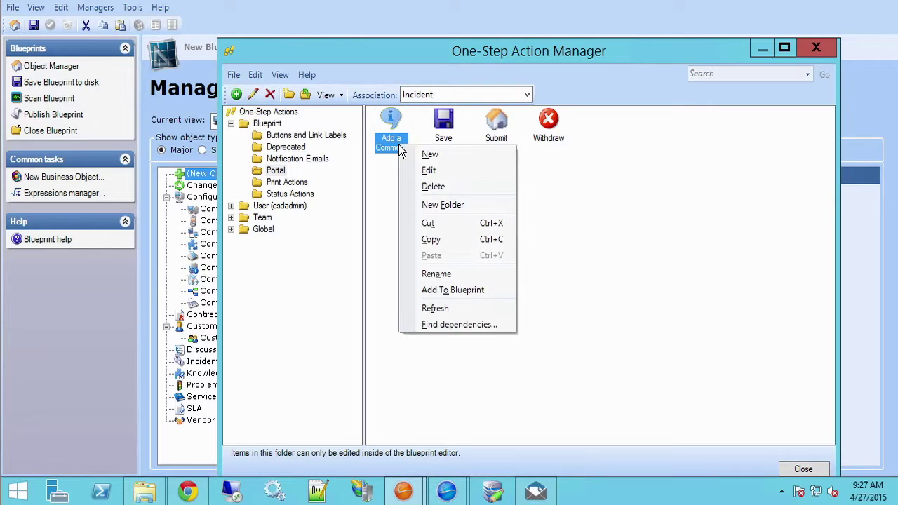
click(456, 174)
Inspect the set fields and Comment prompt properties of the "Add Comment to Incident using Pop-up" step, and close it without changes.
click(456, 206)
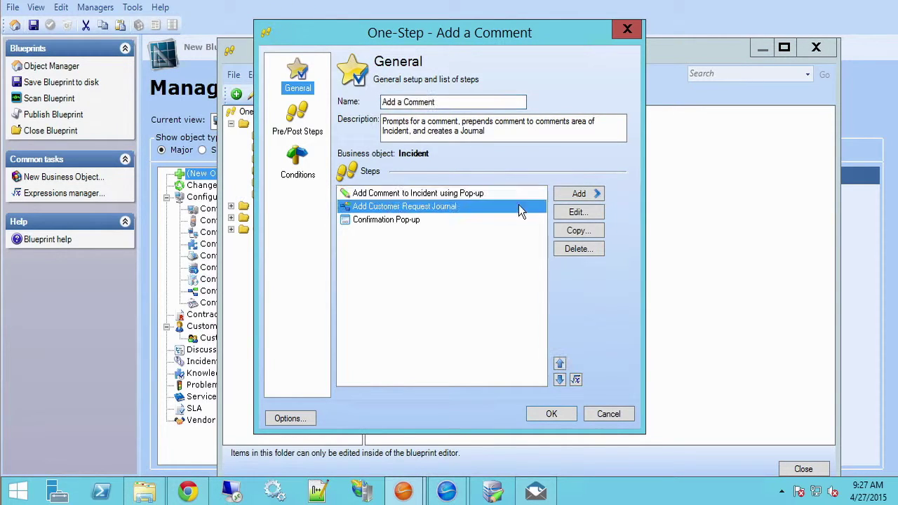
click(368, 195)
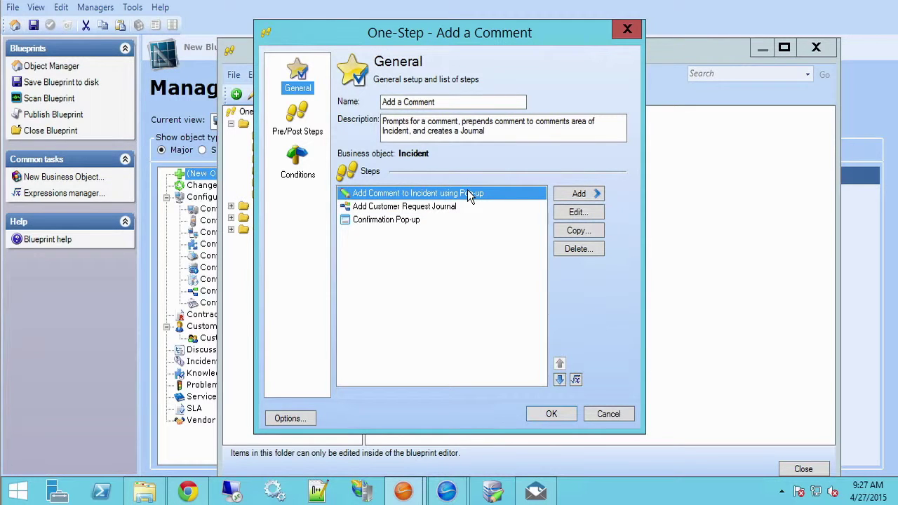
click(600, 213)
click(285, 364)
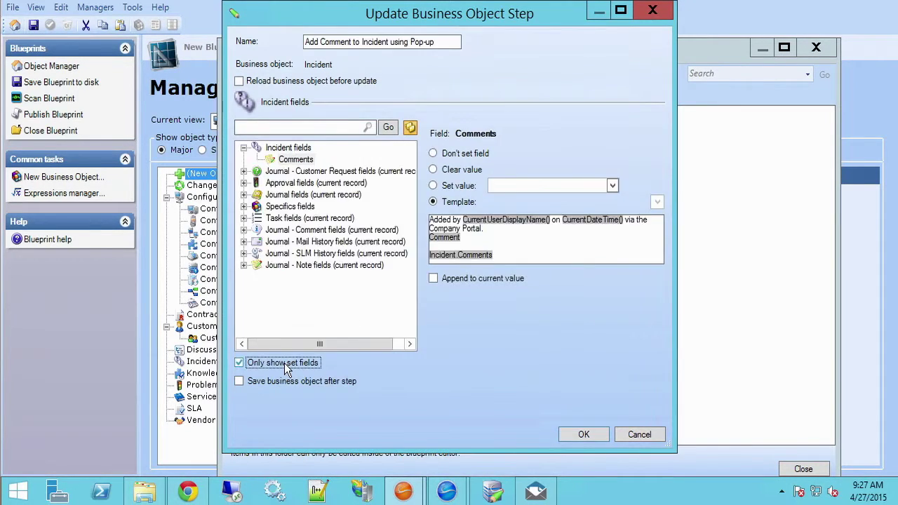
right_click(434, 240)
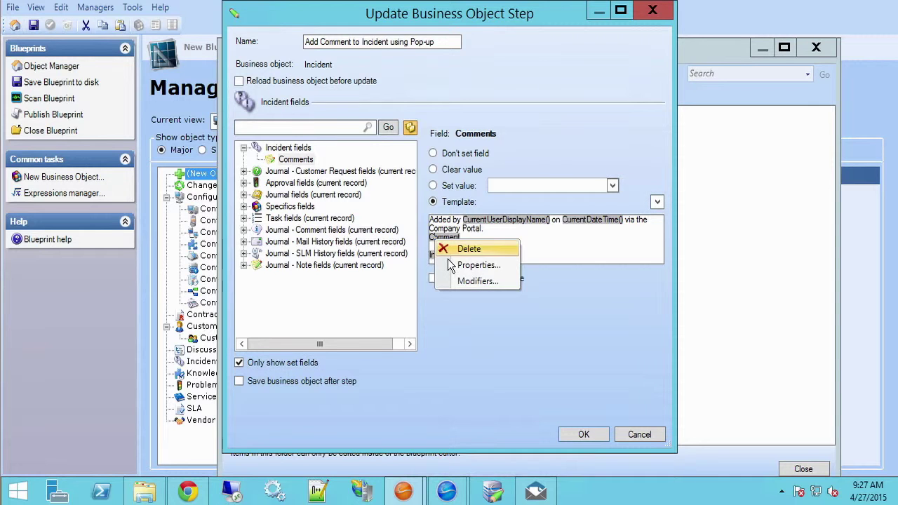
click(448, 264)
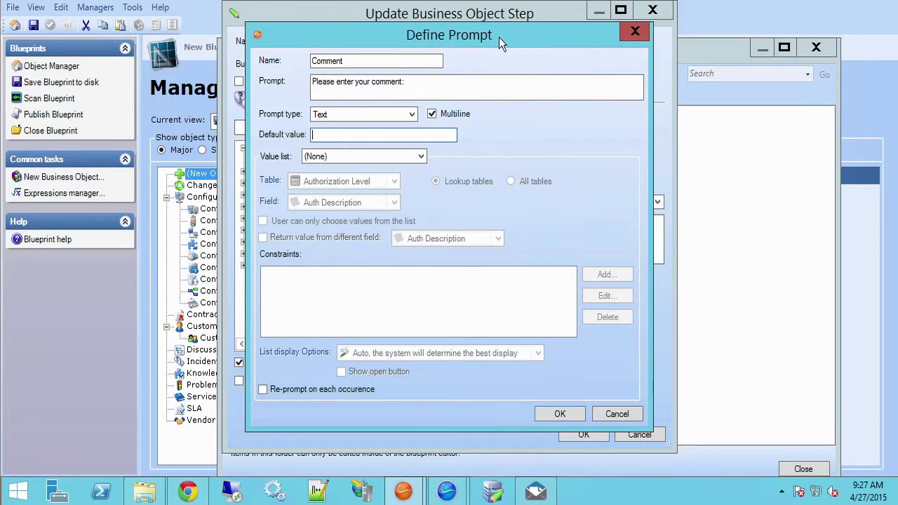
click(608, 414)
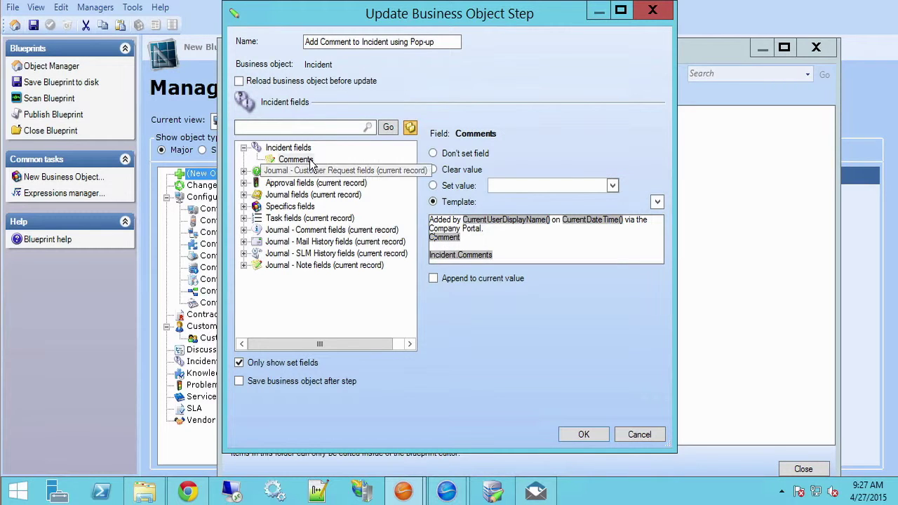
click(646, 434)
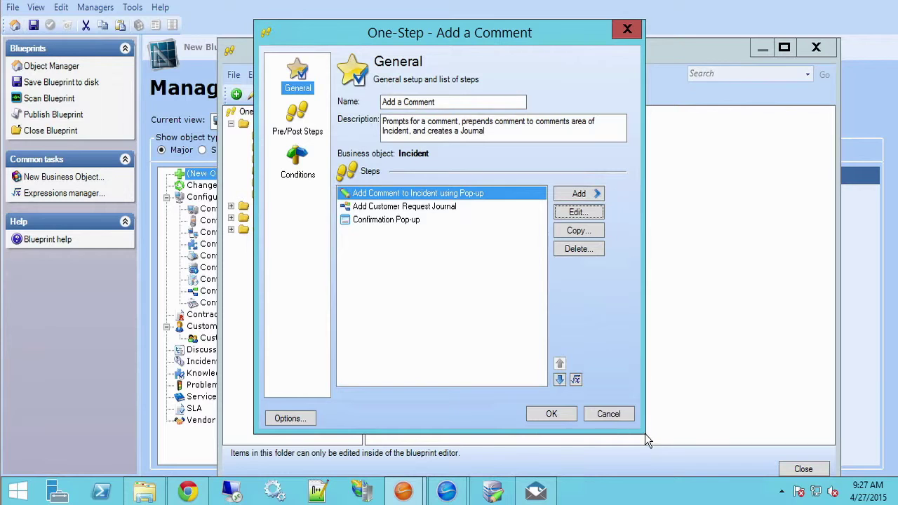
Inspect the set fields of the "Add Customer Request Journal" step, and close it and the One-Step without saving.
click(442, 207)
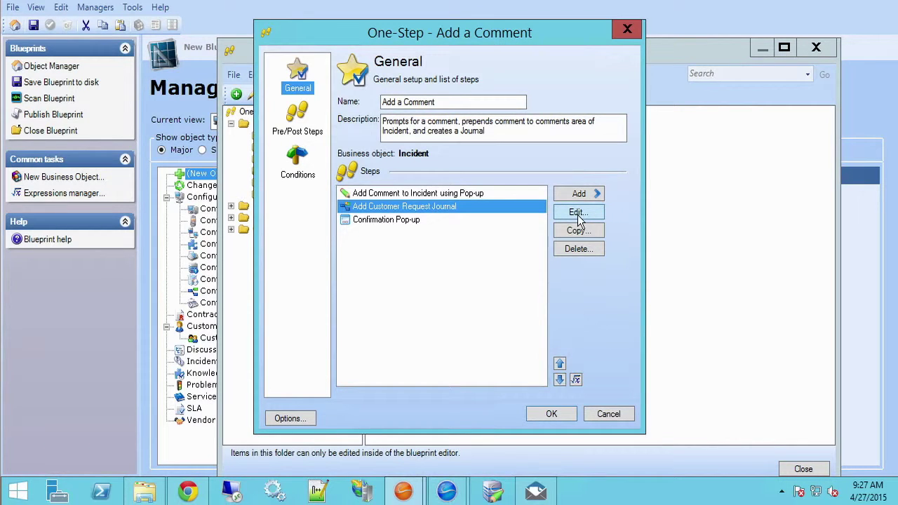
click(577, 212)
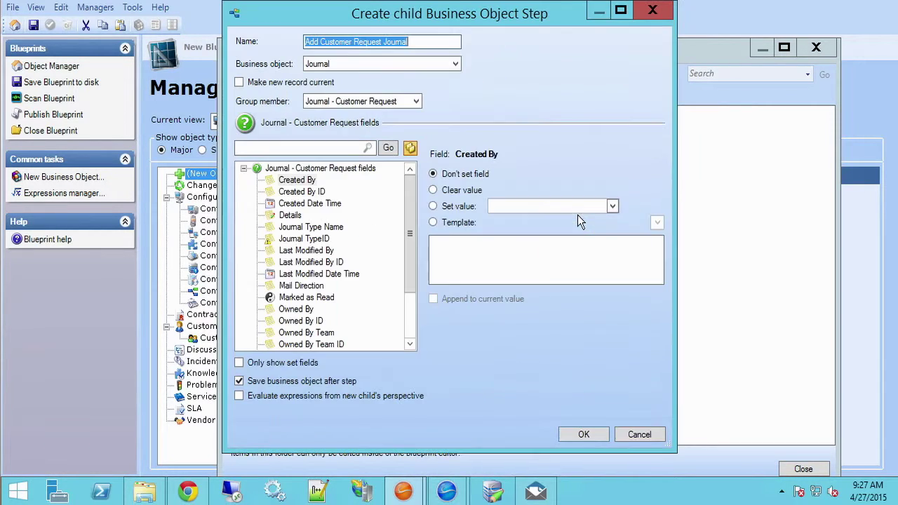
click(257, 365)
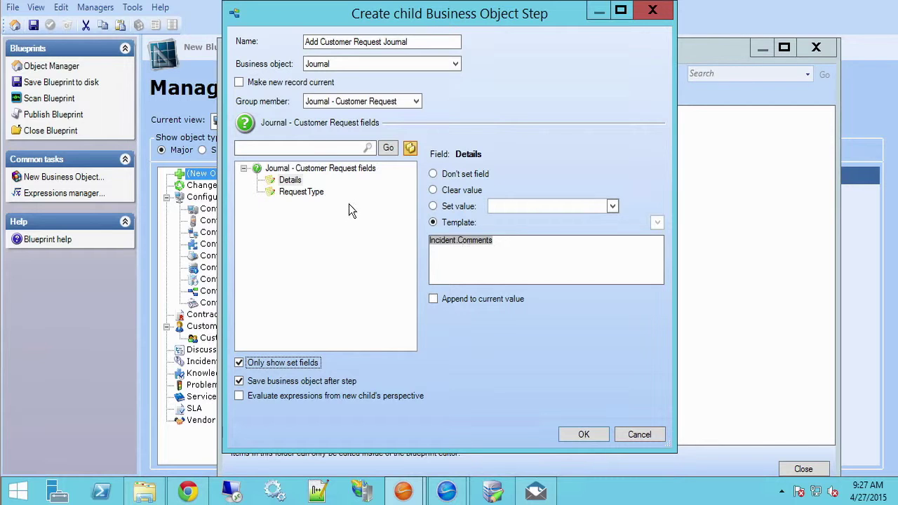
click(639, 435)
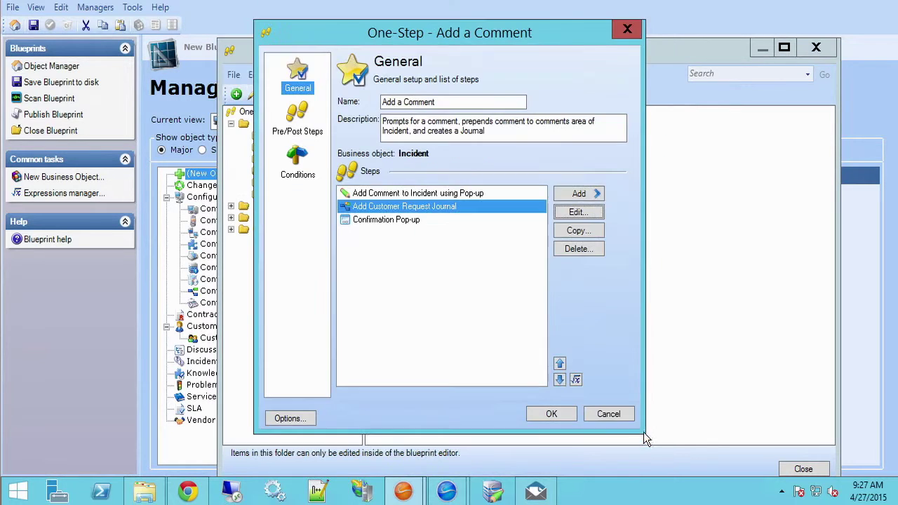
click(607, 414)
Open the revised Add a Comment One-Step in the Portal folder and inspect its "Get comment" variable step.
click(276, 182)
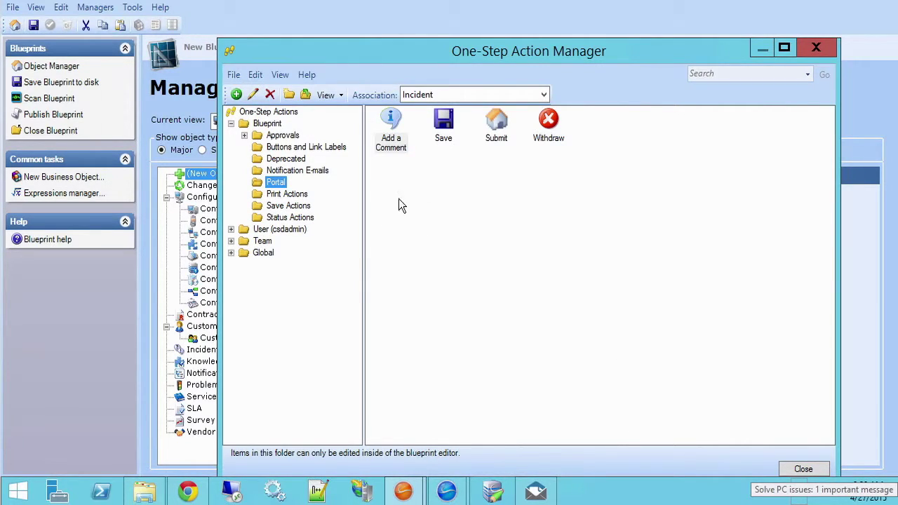
right_click(398, 154)
click(425, 174)
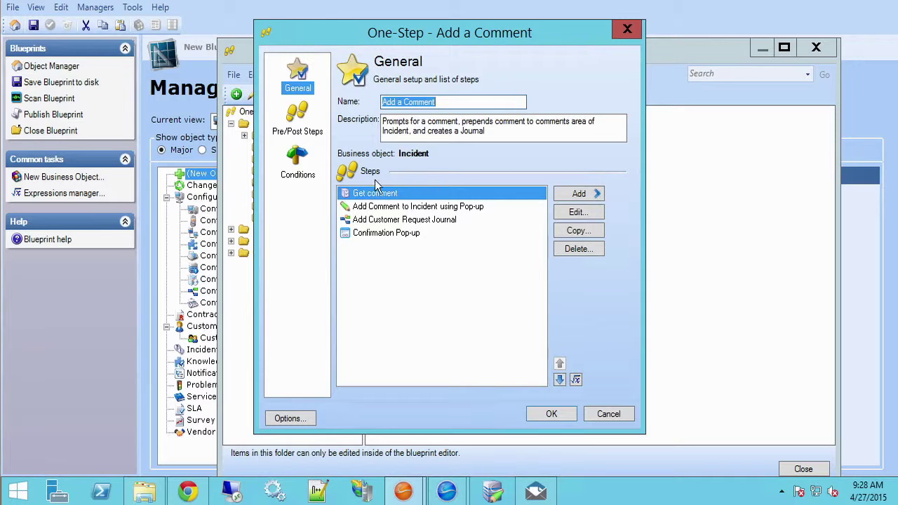
click(573, 214)
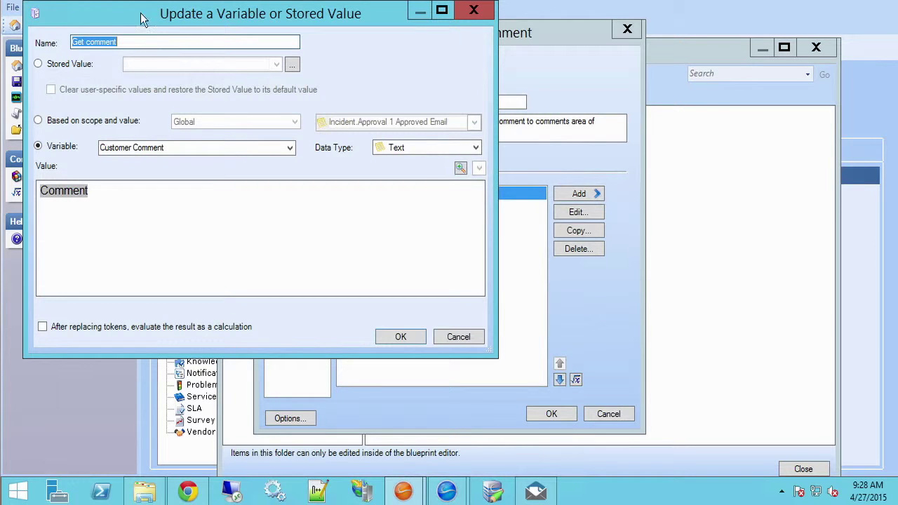
drag(140, 14, 189, 45)
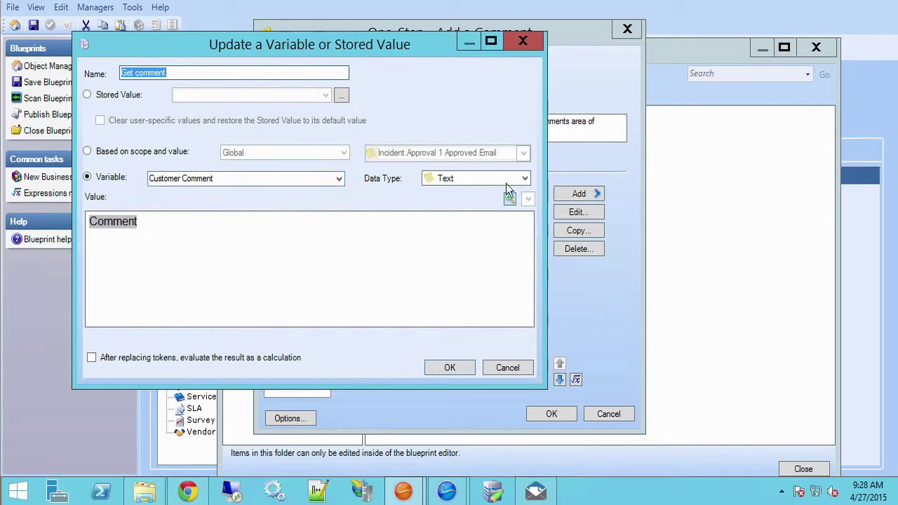
Inspect the Comment prompt's properties in the "Get comment" variable step, and close both dialogs without changes.
right_click(123, 220)
click(184, 248)
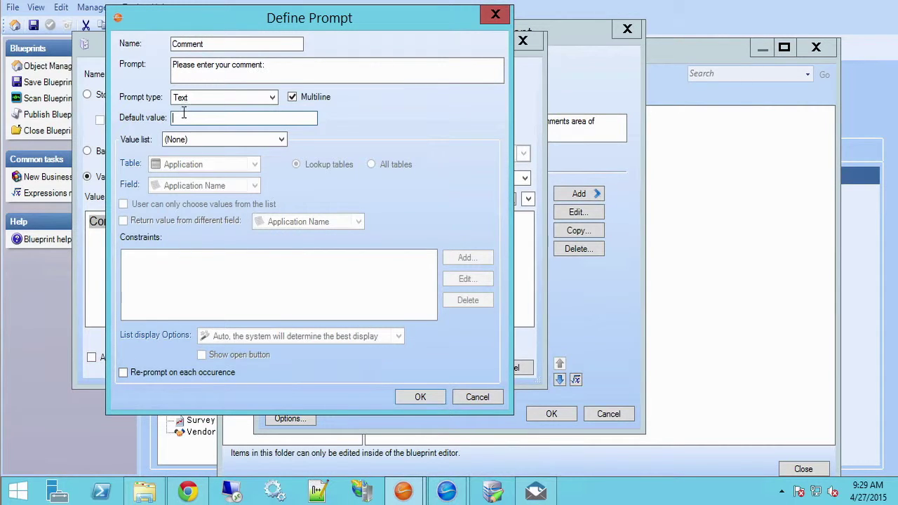
click(487, 396)
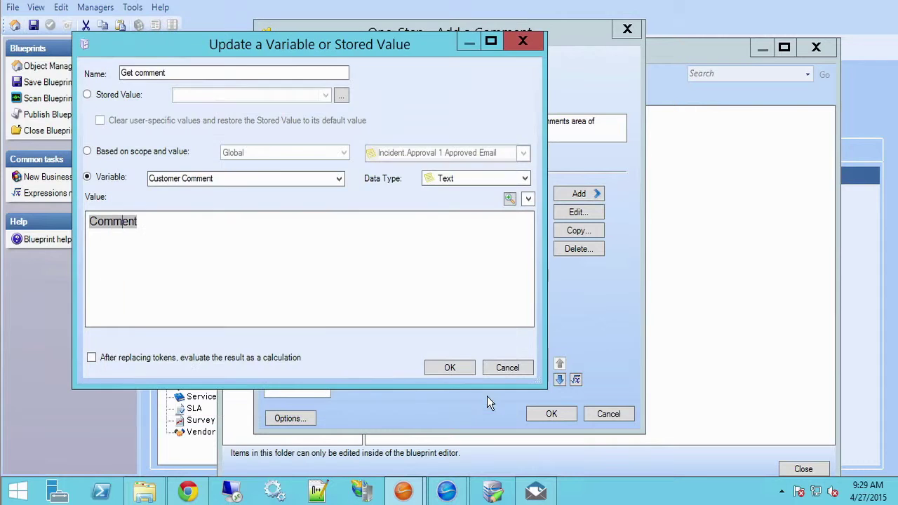
click(509, 369)
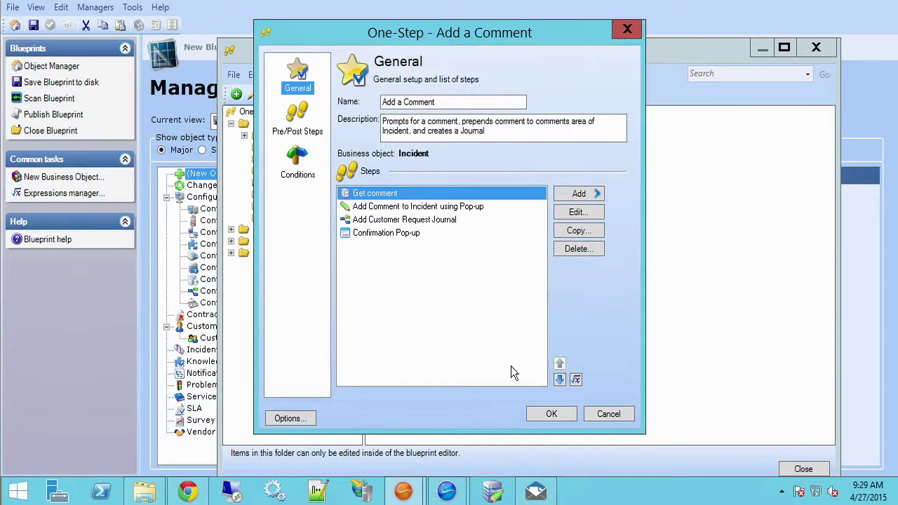
Inspect the Comments template among the set fields of the revised "Add Comment to Incident using Pop-up" step, and close it without changes.
click(370, 206)
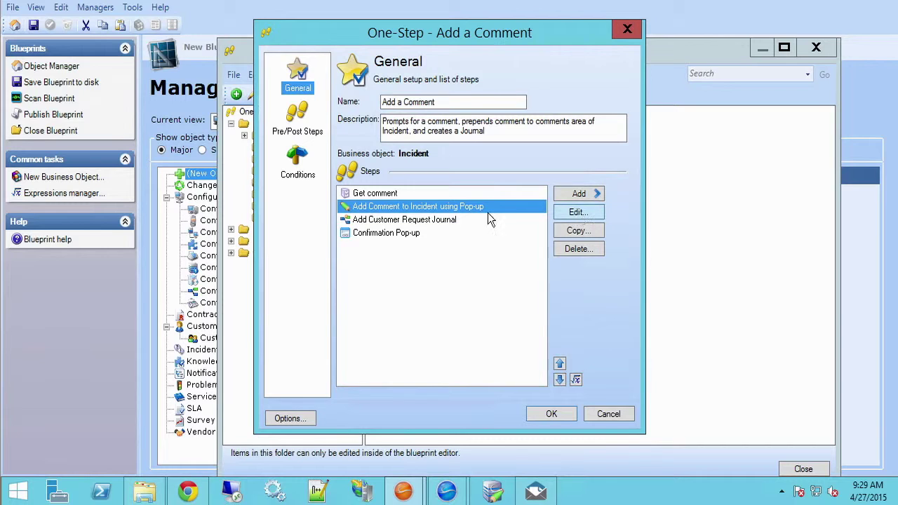
click(577, 211)
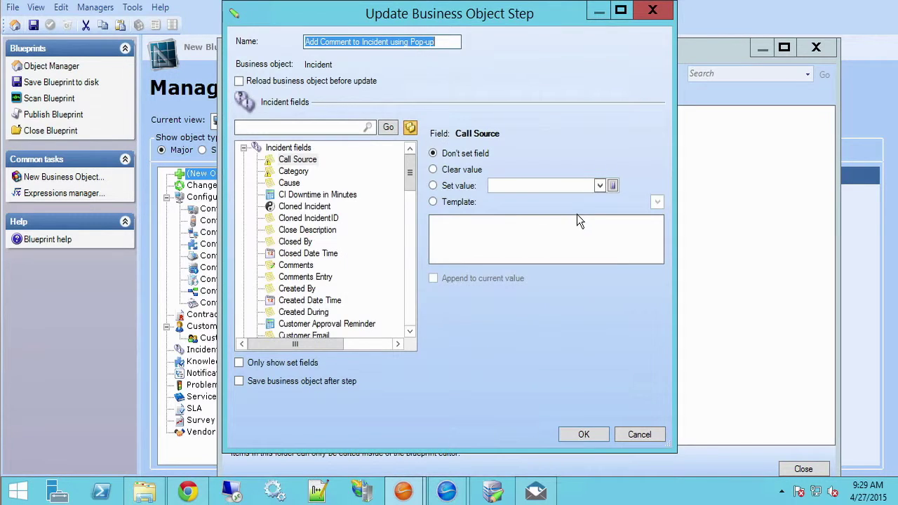
click(260, 362)
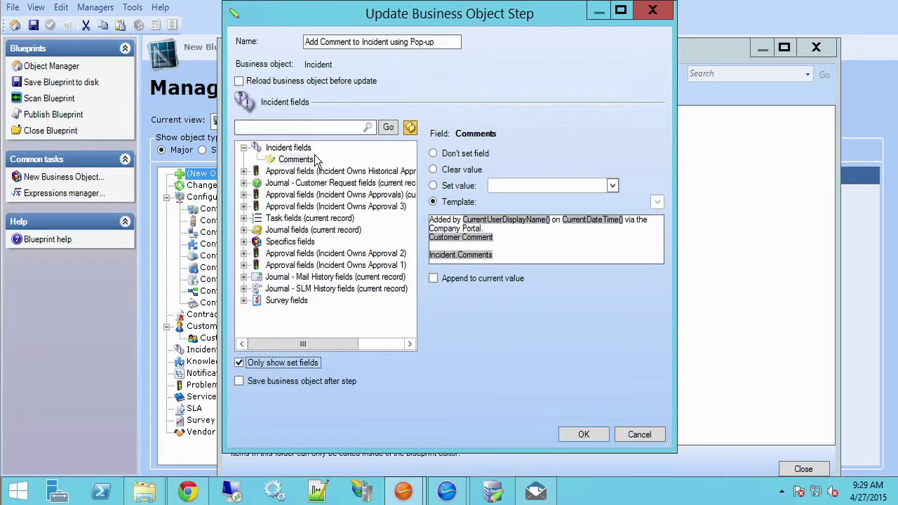
right_click(459, 242)
click(500, 245)
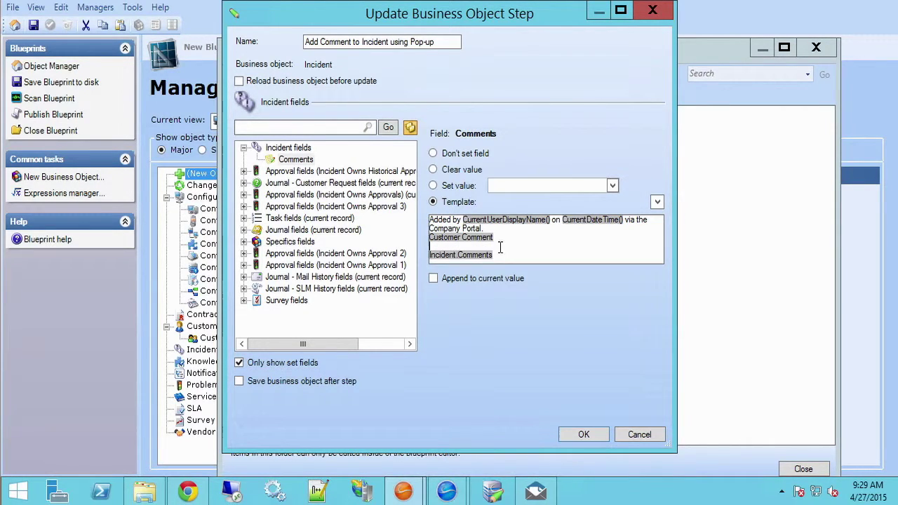
click(638, 435)
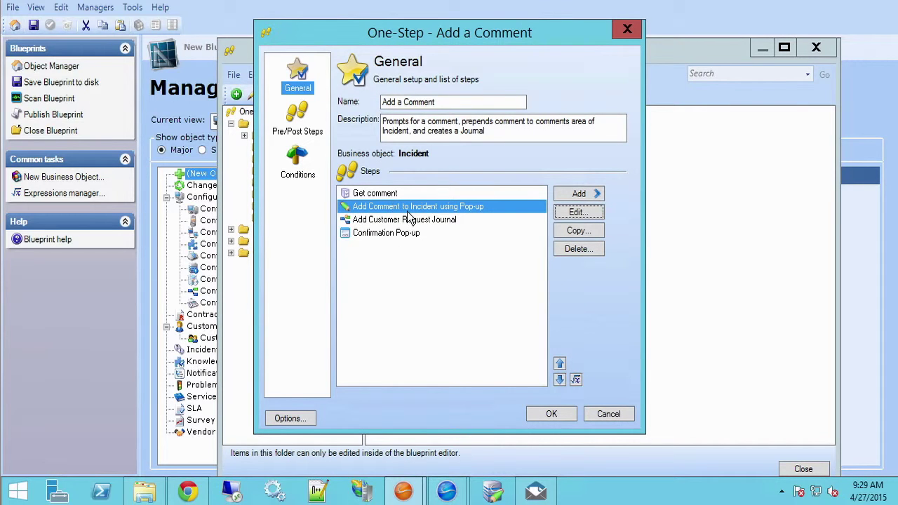
Inspect the Details template among the set fields of the revised "Add Customer Request Journal" step, and close it without changes.
click(396, 220)
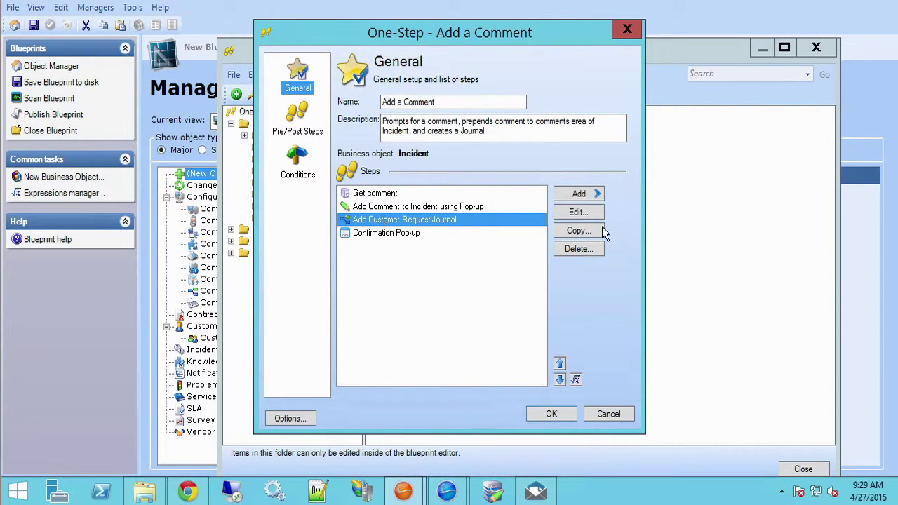
click(570, 217)
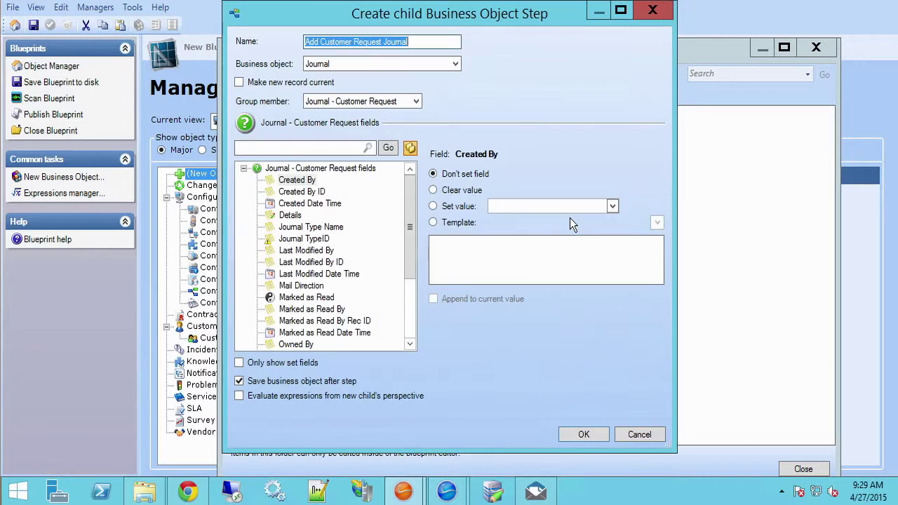
click(299, 362)
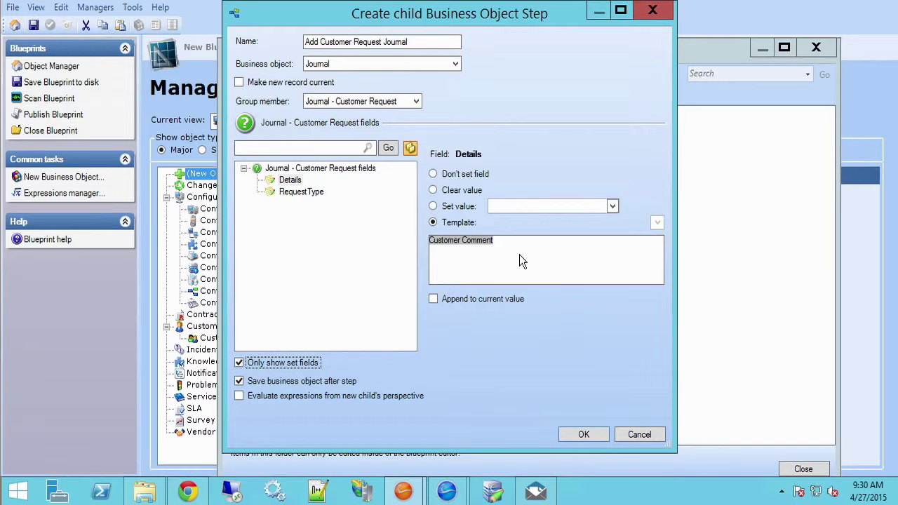
click(635, 435)
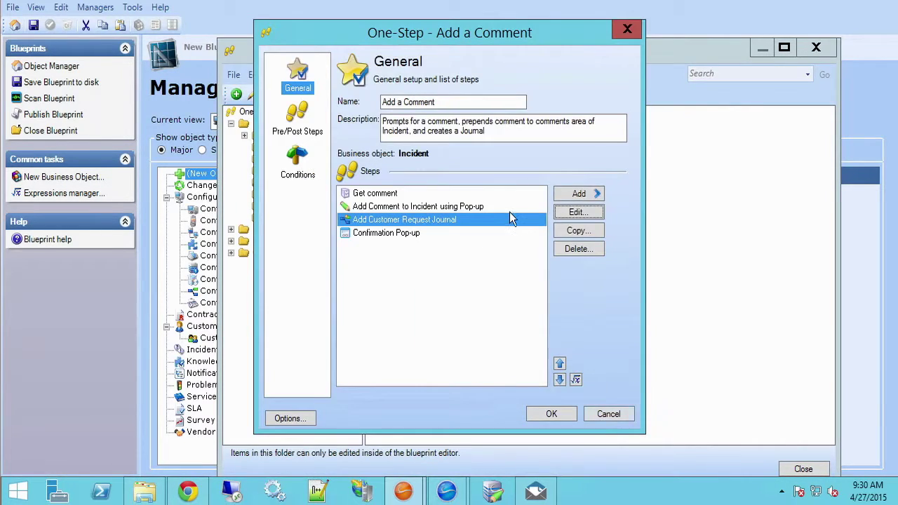
Review the variable and value of the "Get comment" step again, and close it without changes.
click(410, 192)
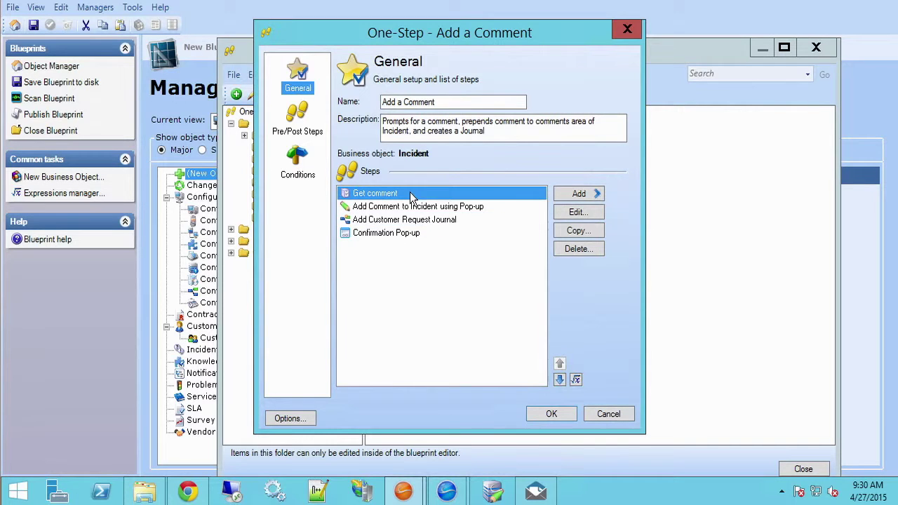
click(602, 217)
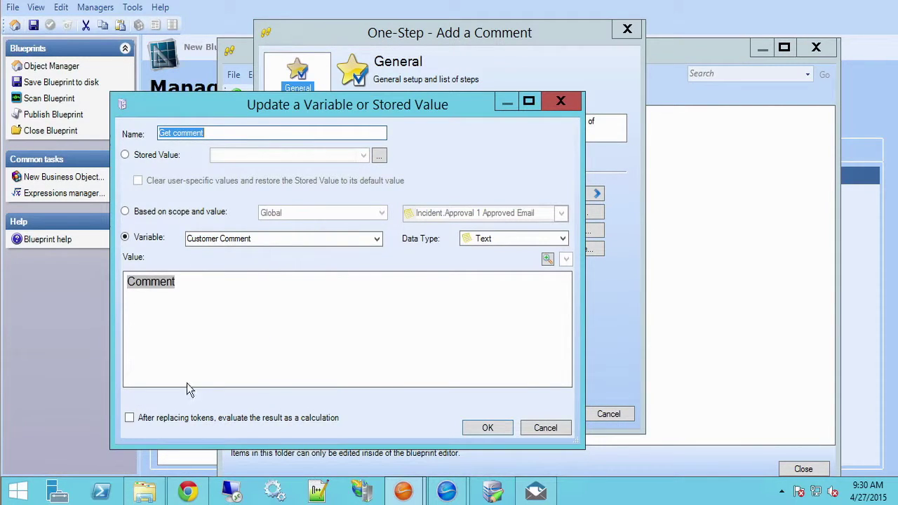
click(564, 429)
Review the set Comments field of the "Add Comment to Incident using Pop-up" step again, and close it without changes.
click(372, 207)
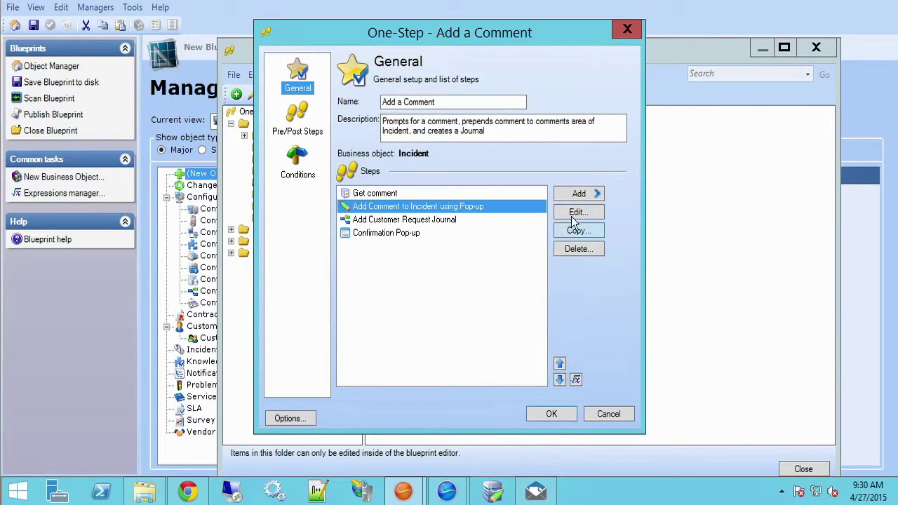
click(573, 217)
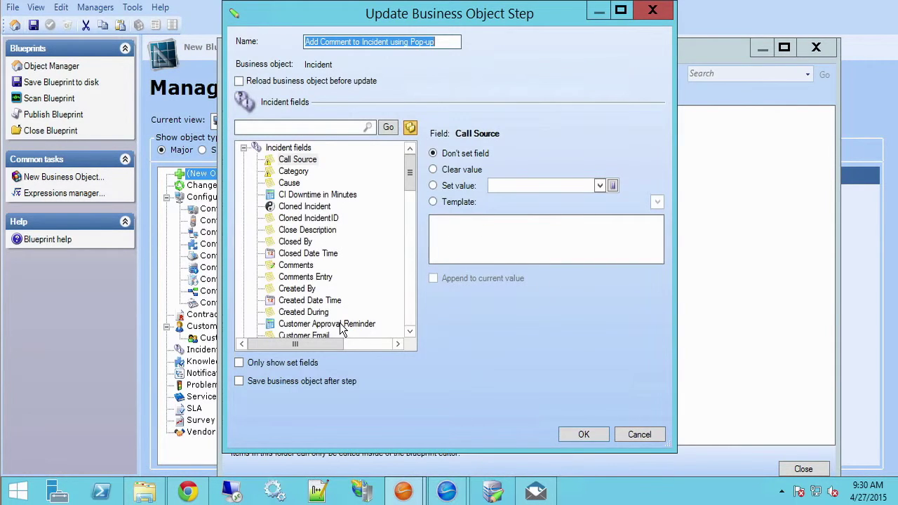
click(287, 366)
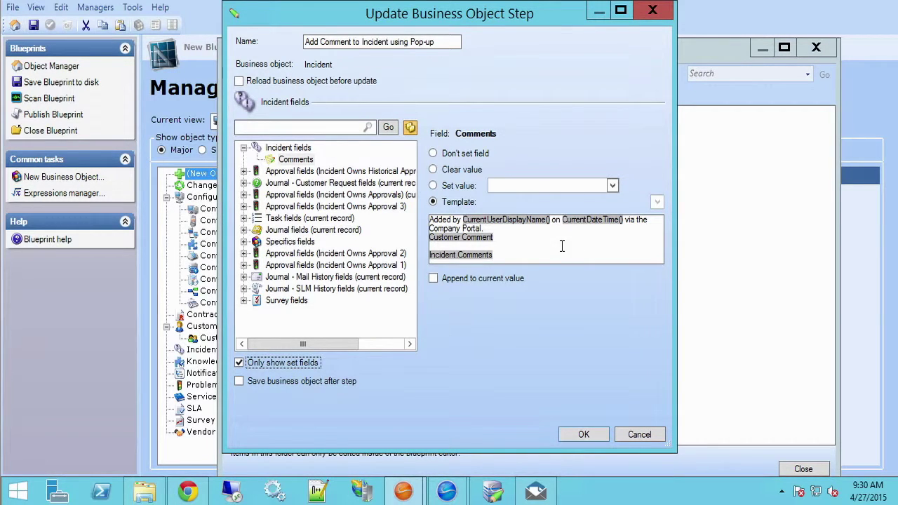
click(637, 434)
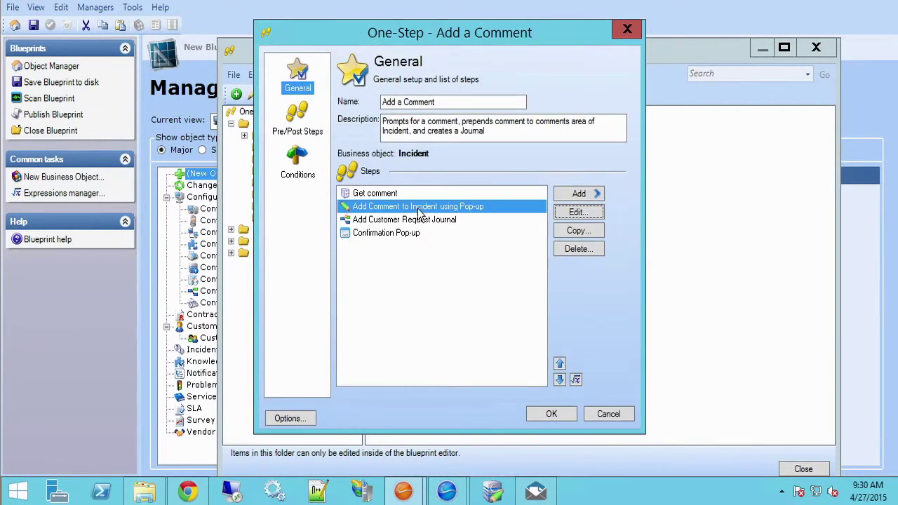
Review the set fields of the "Add Customer Request Journal" step again, and close it without changes.
click(534, 221)
click(573, 213)
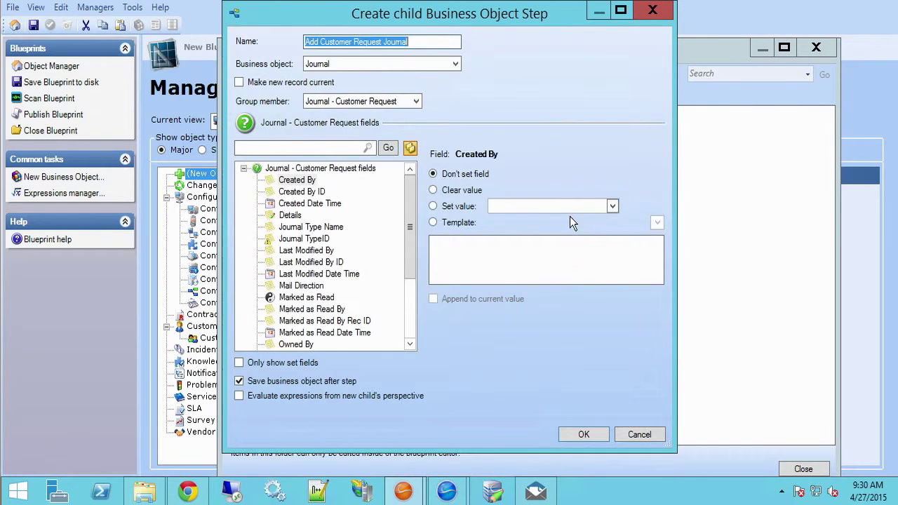
click(281, 362)
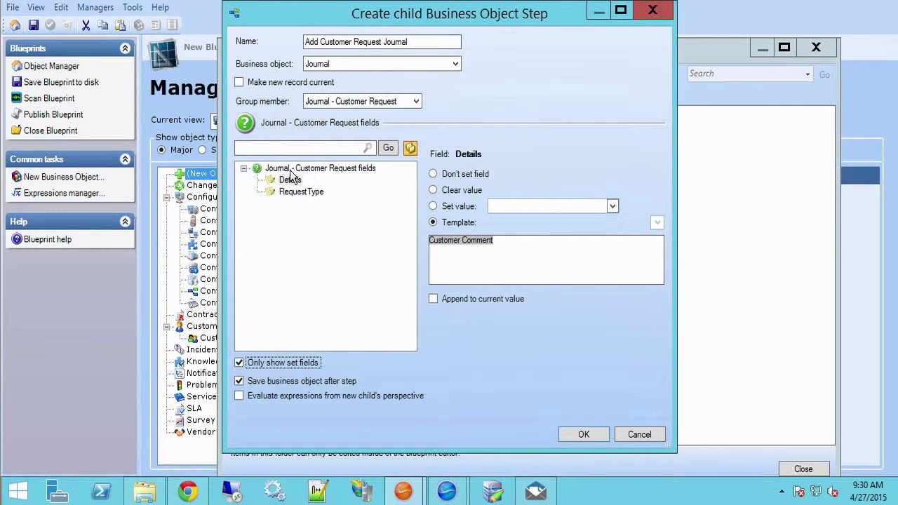
click(638, 435)
Switch to Papercut and compare the comment text in the two customer request notification e-mails for Incident 102035.
click(536, 491)
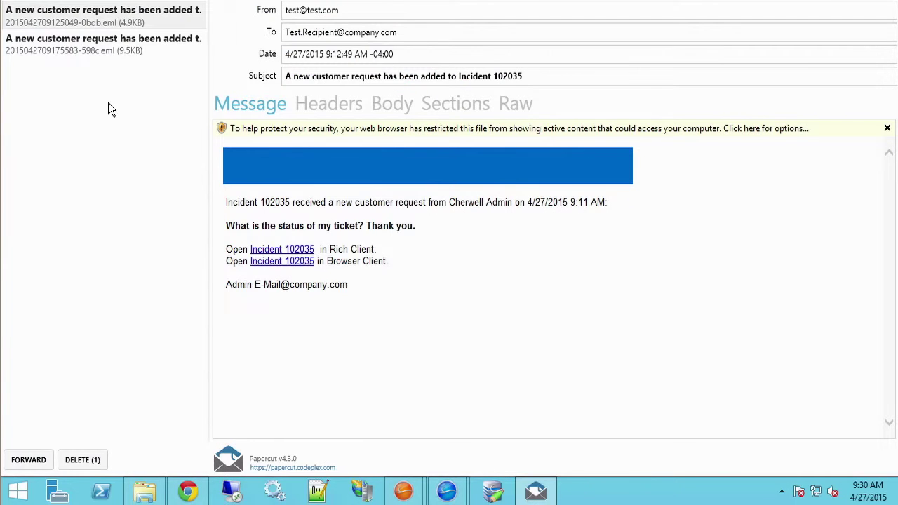
click(75, 43)
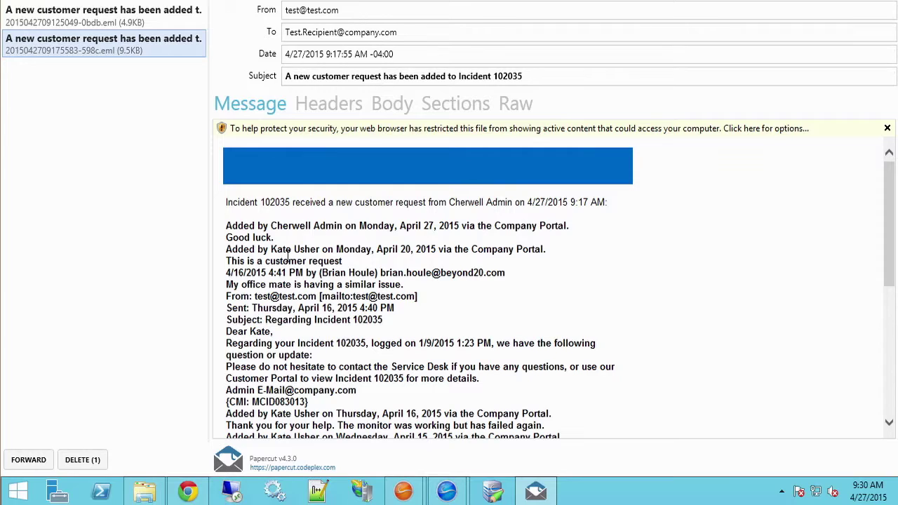
click(113, 15)
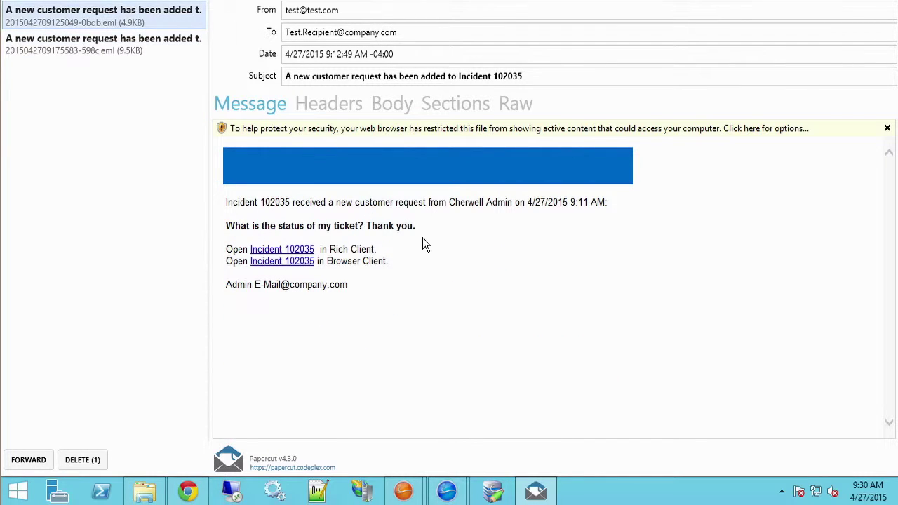
drag(422, 228, 277, 223)
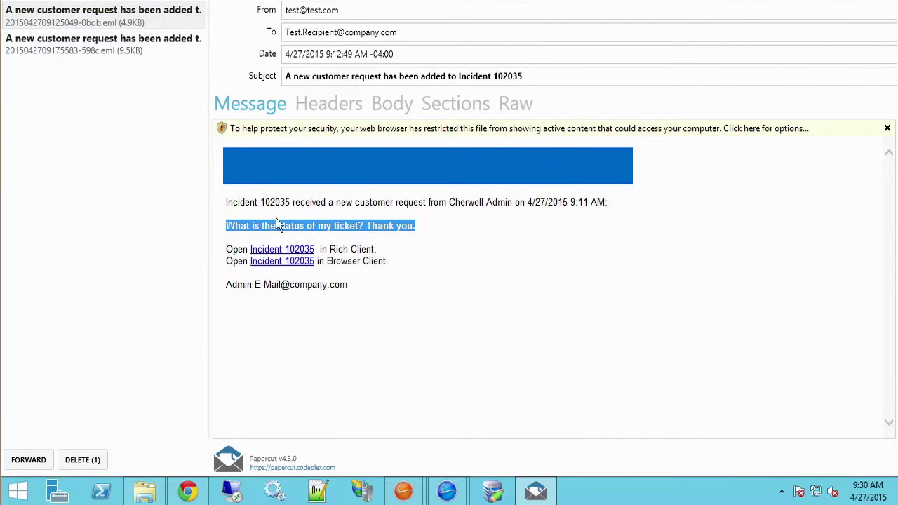
click(423, 284)
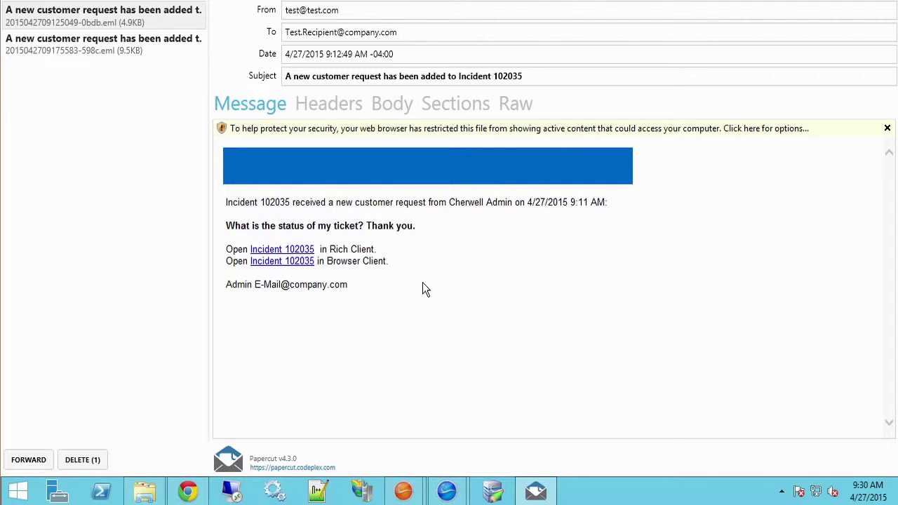